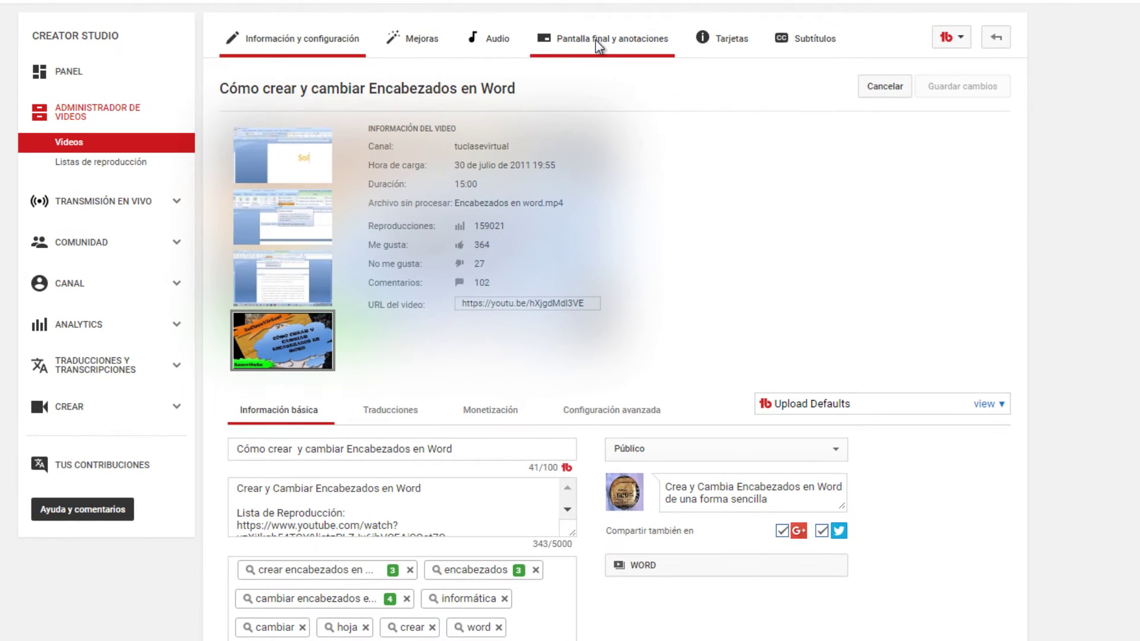
- Open the video's end screen editor and add a "Video subido más reciente" element
click(596, 40)
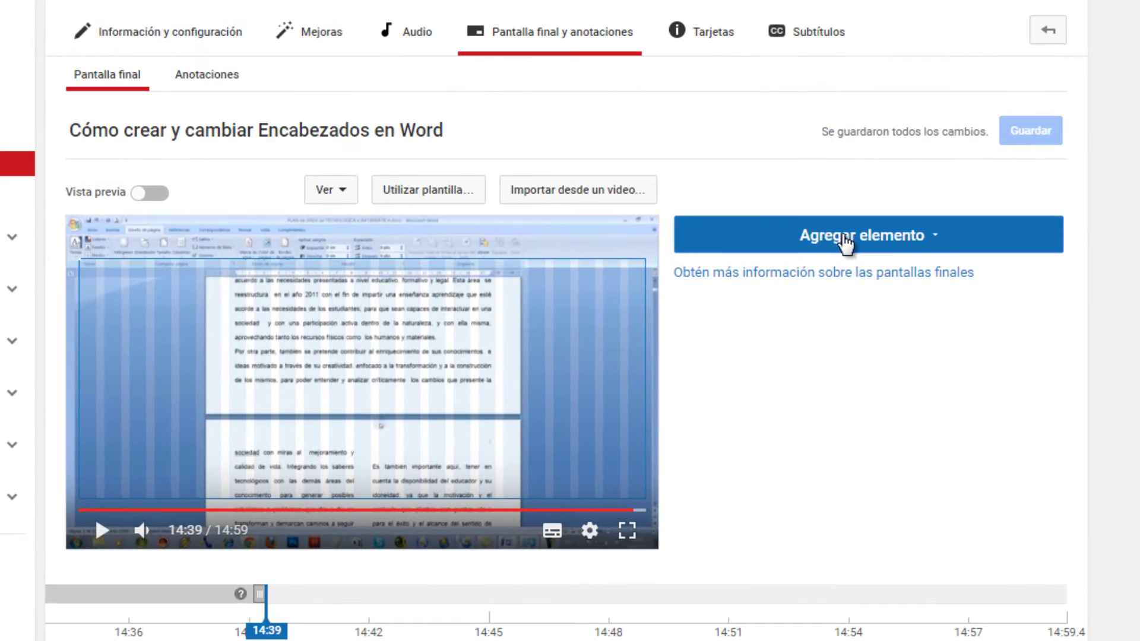
click(846, 241)
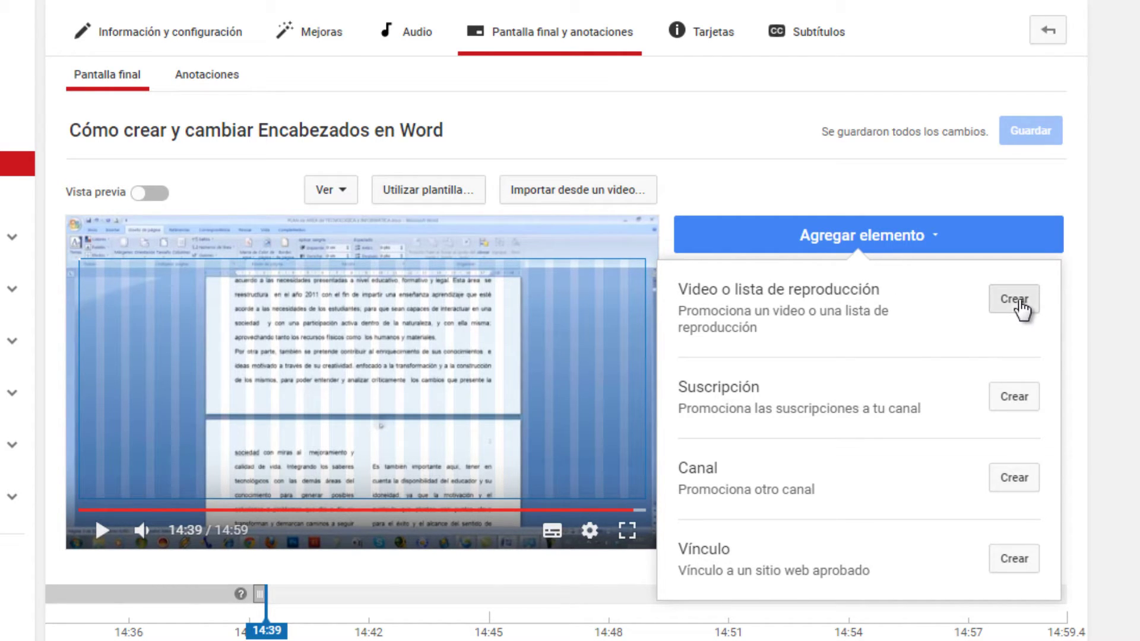
click(1021, 306)
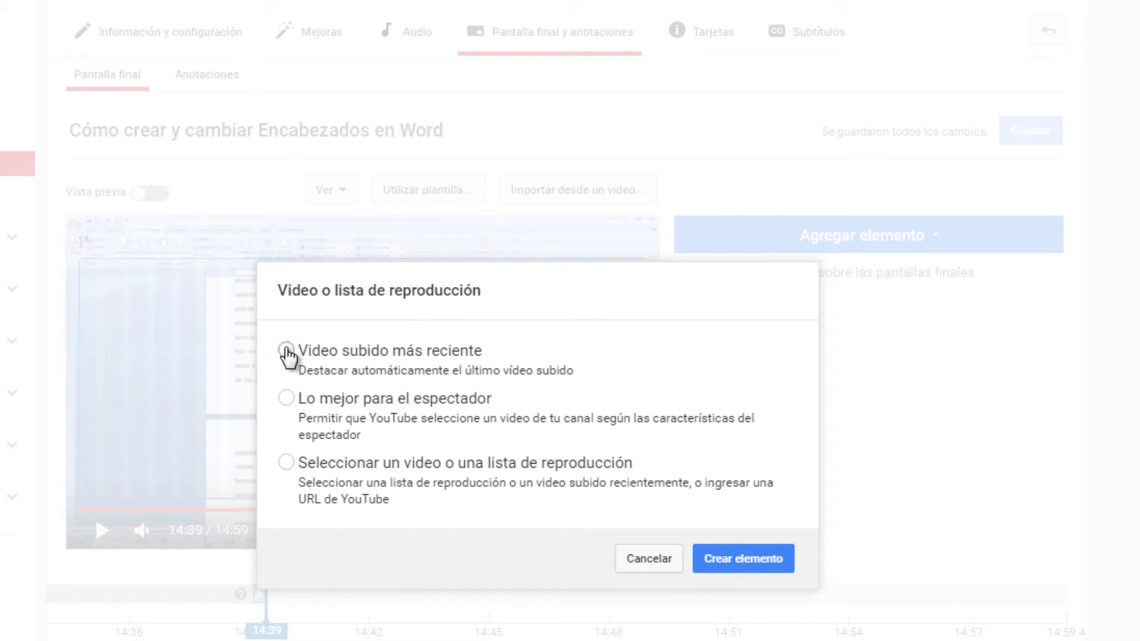
click(287, 351)
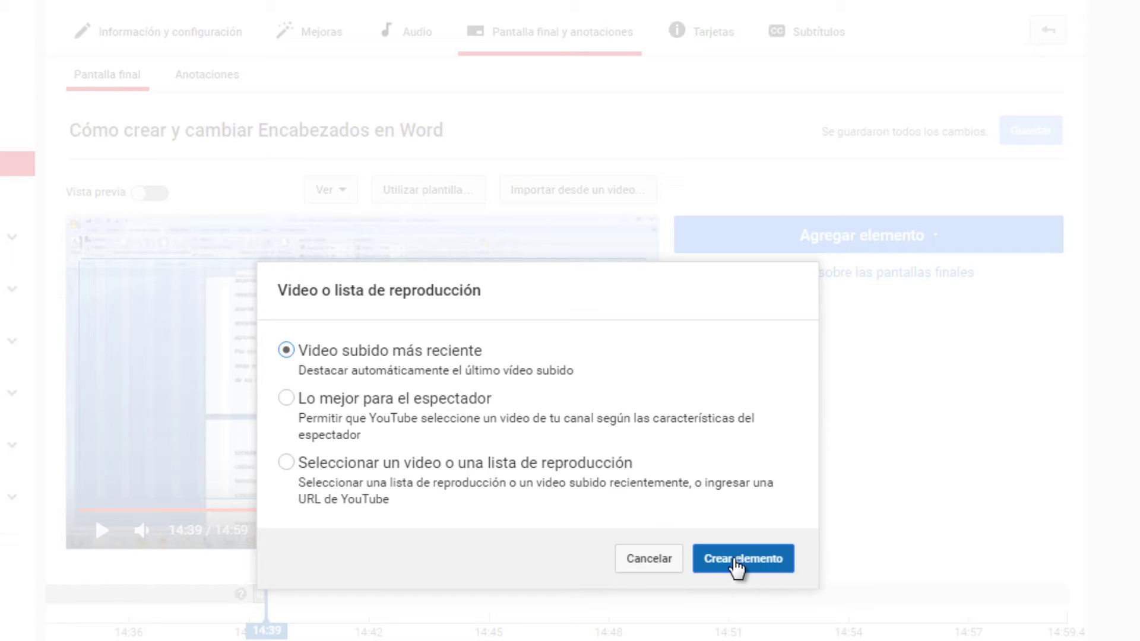
click(740, 566)
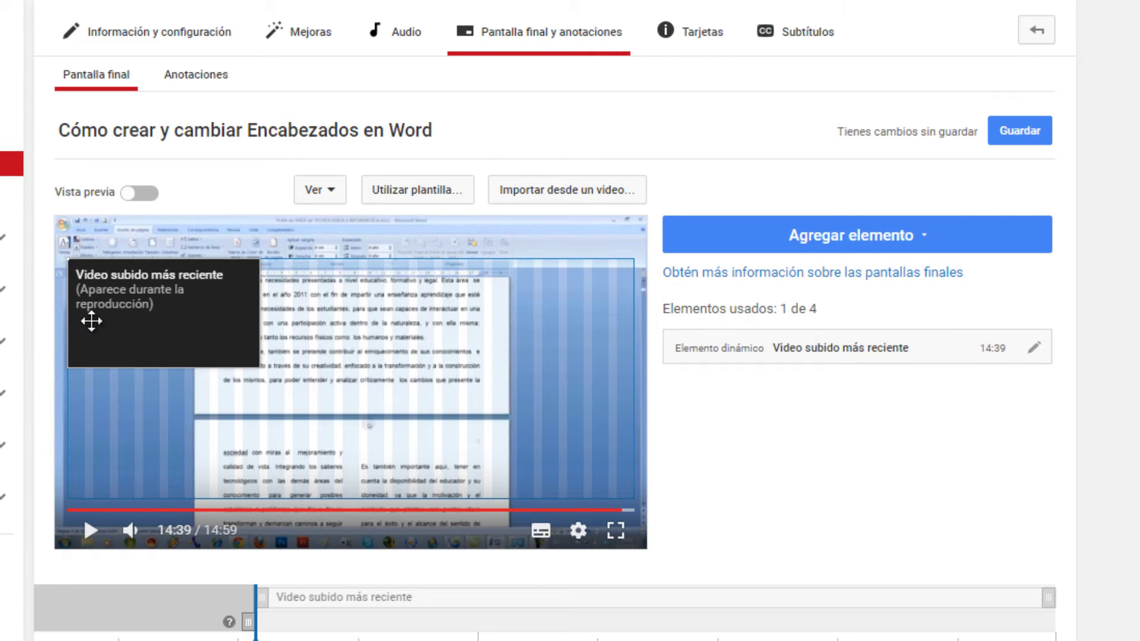
click(203, 310)
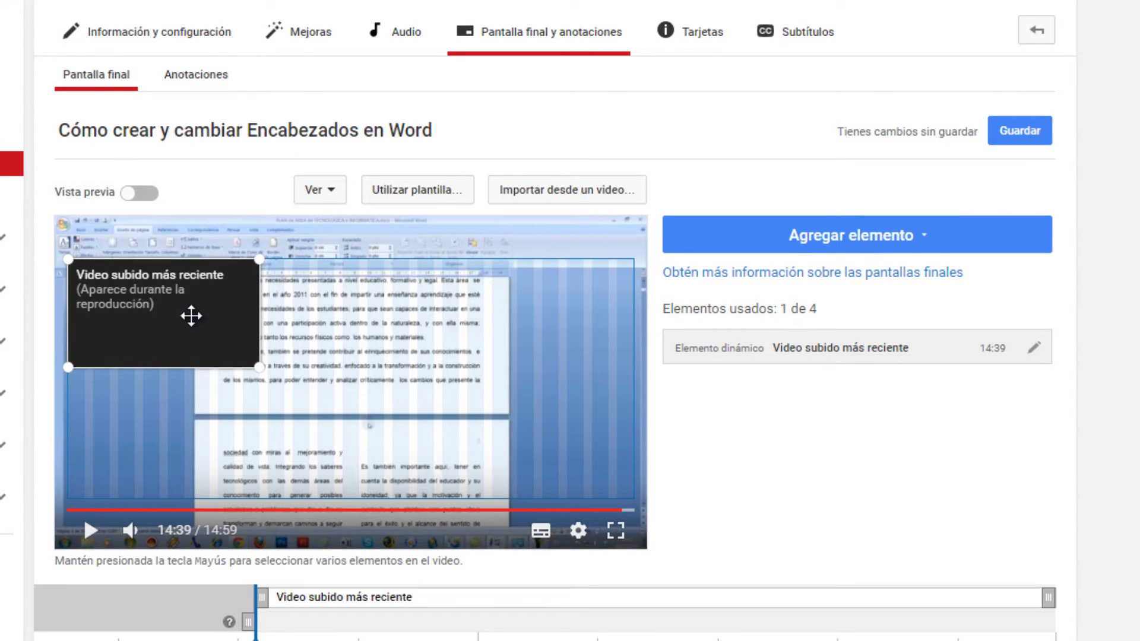
drag(147, 302, 580, 315)
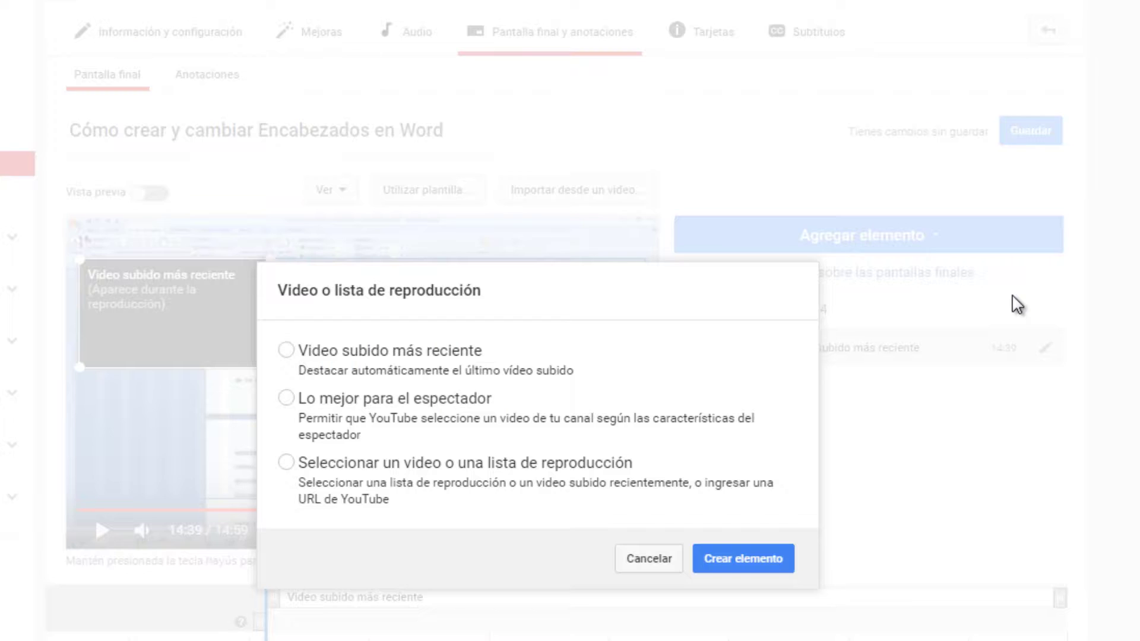
- Add a "Lo mejor para el espectador" video element in the frame's lower-left corner, moving the most recent upload element to the upper middle
click(1013, 299)
click(286, 398)
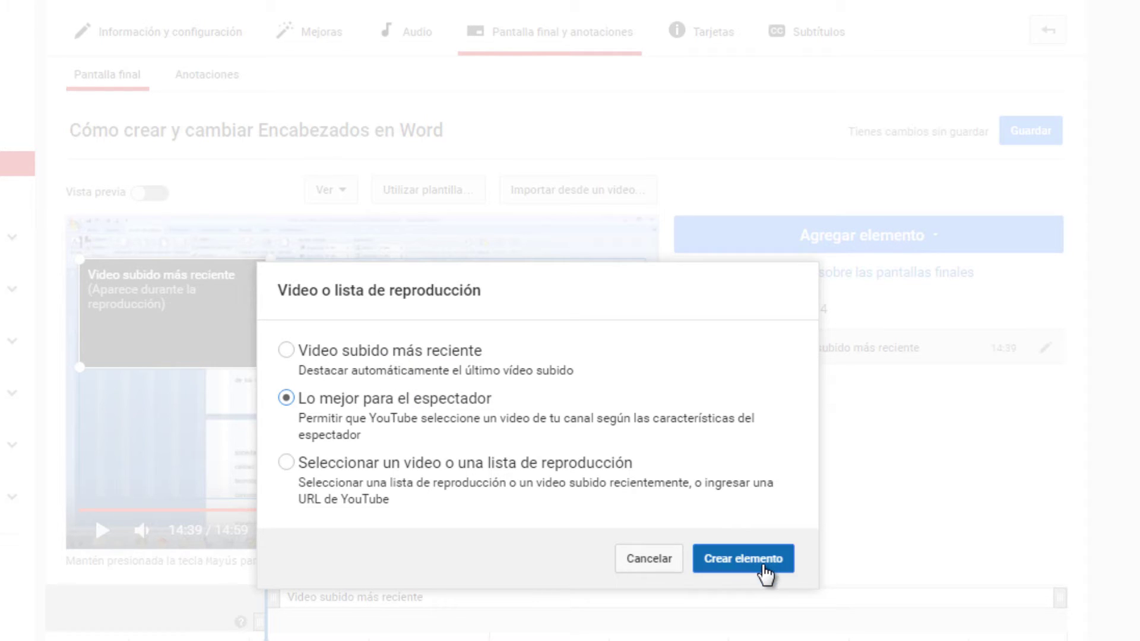
click(764, 572)
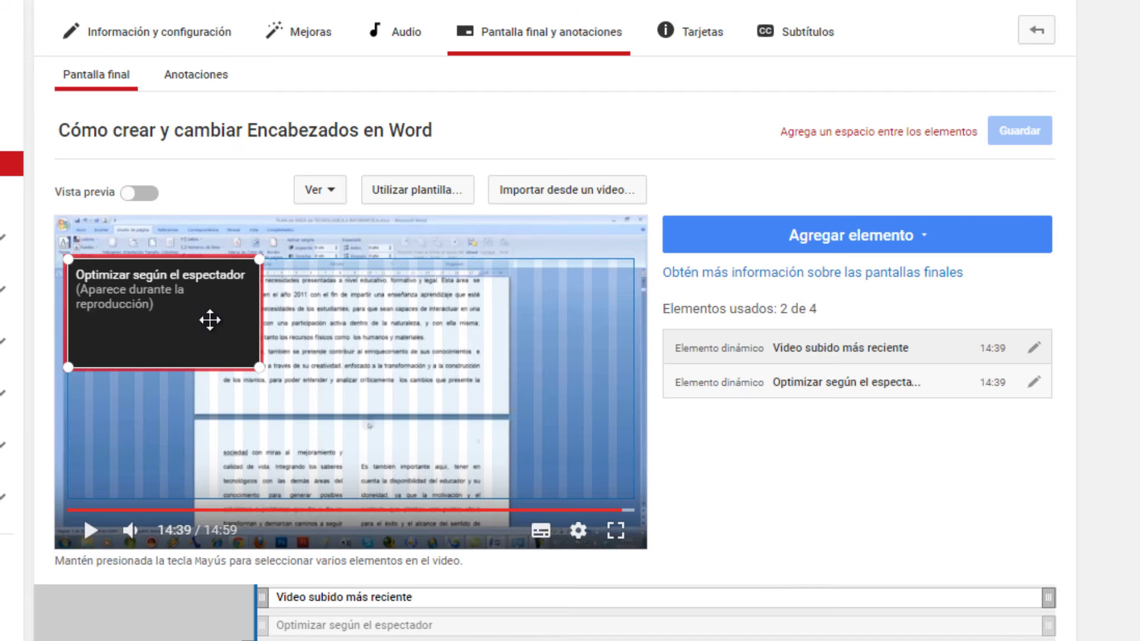
drag(210, 320, 389, 328)
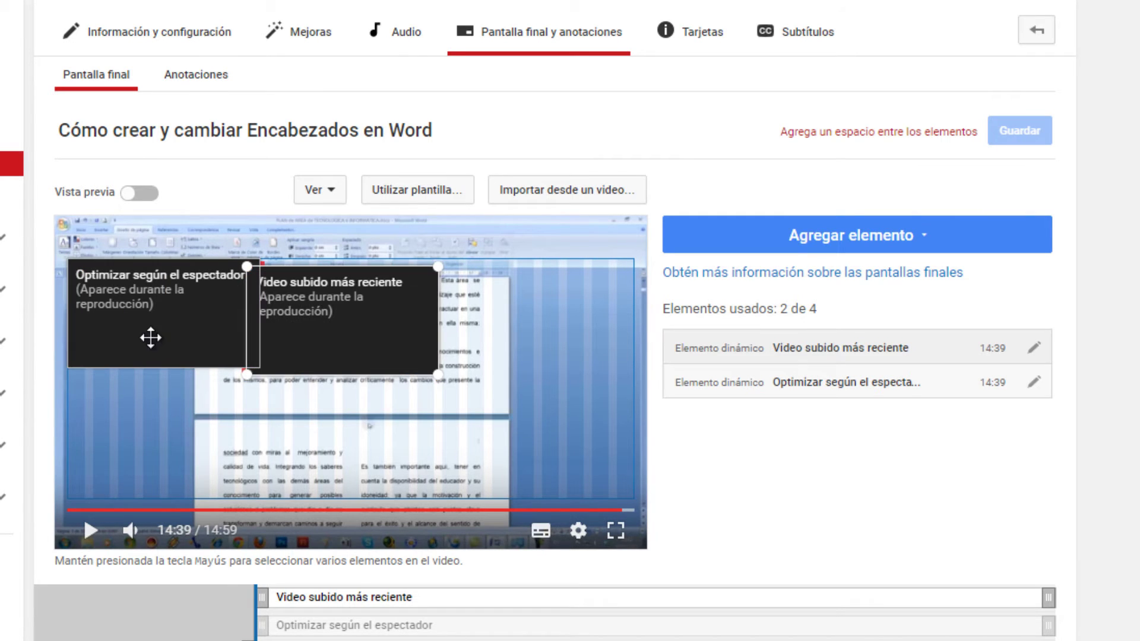
drag(150, 338, 152, 362)
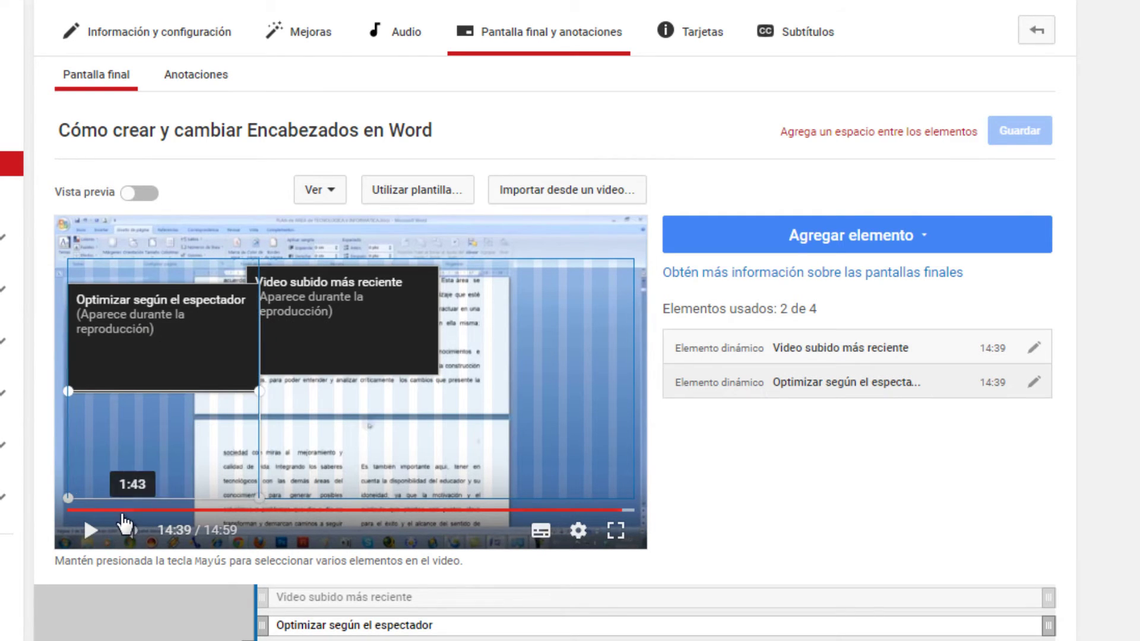
drag(253, 353, 255, 461)
- Add the WORD playlist as an end screen element and place it in the upper-right corner of the video frame
click(849, 240)
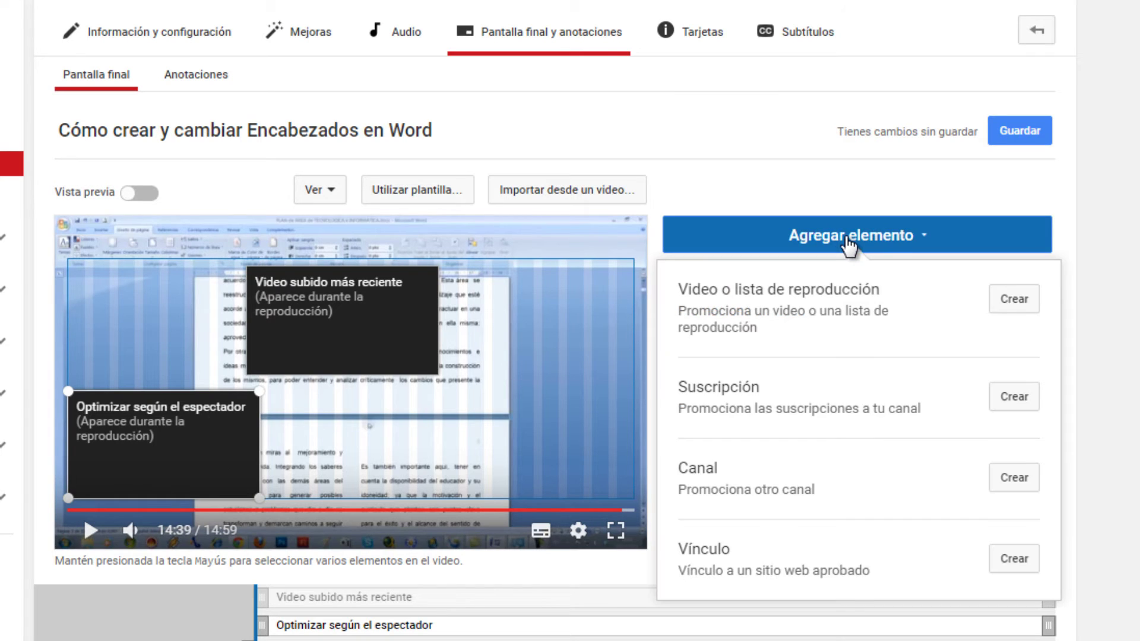
click(1014, 299)
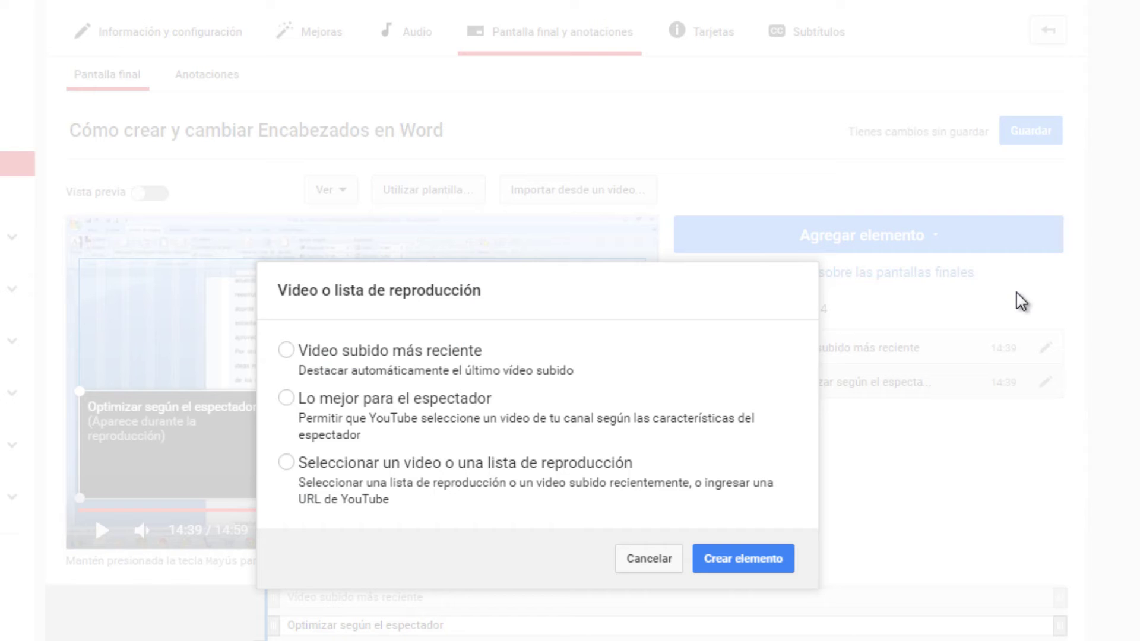
click(286, 462)
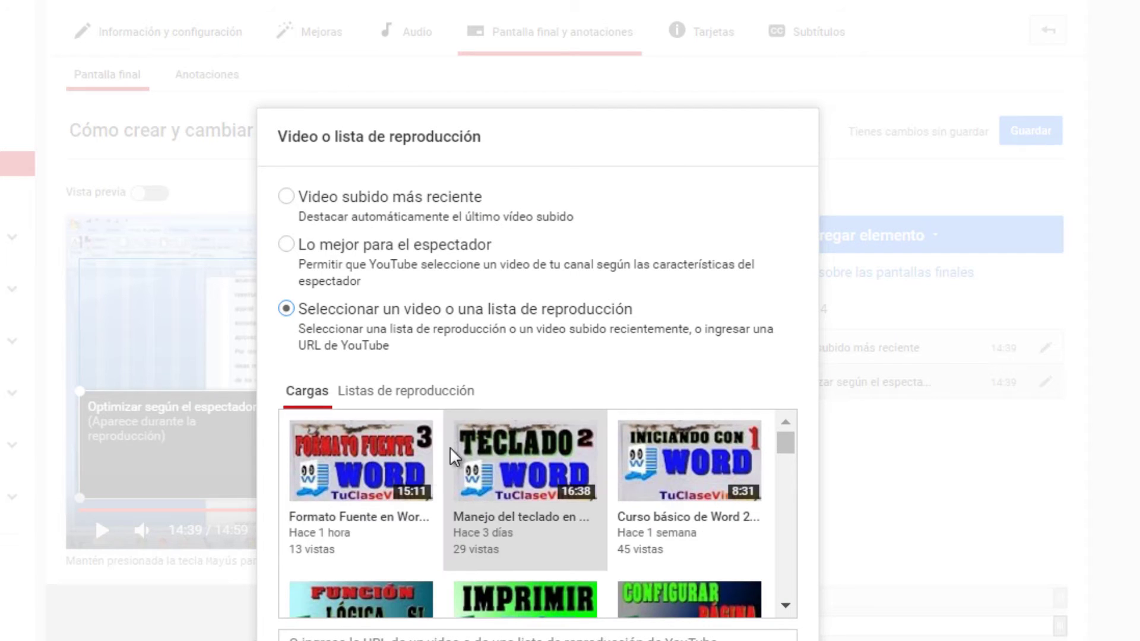
click(406, 405)
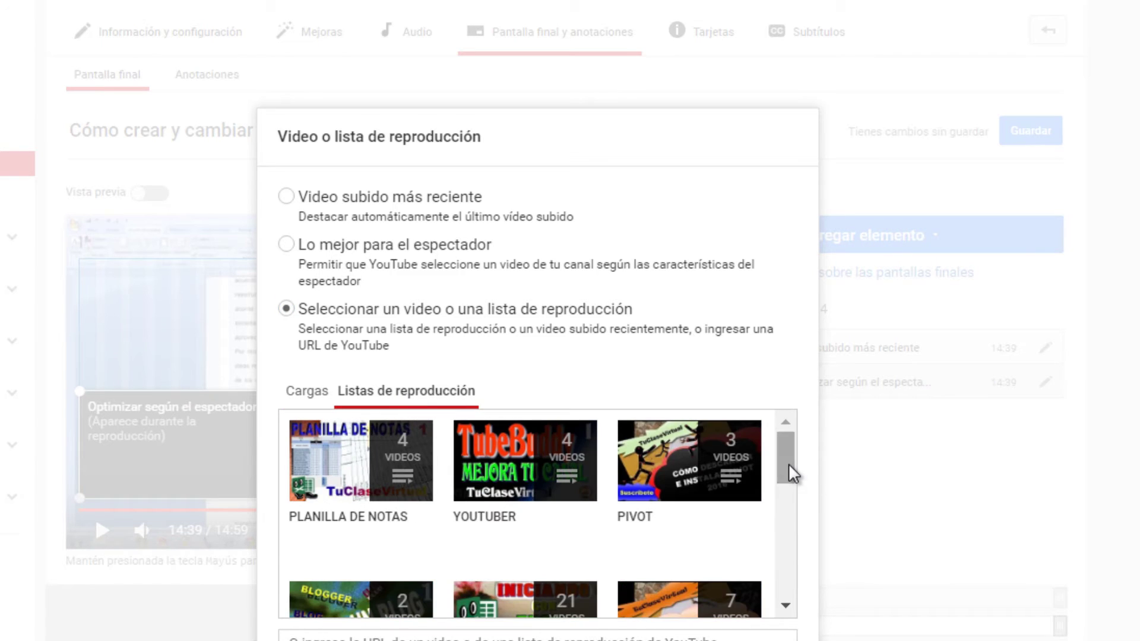
drag(791, 473, 788, 538)
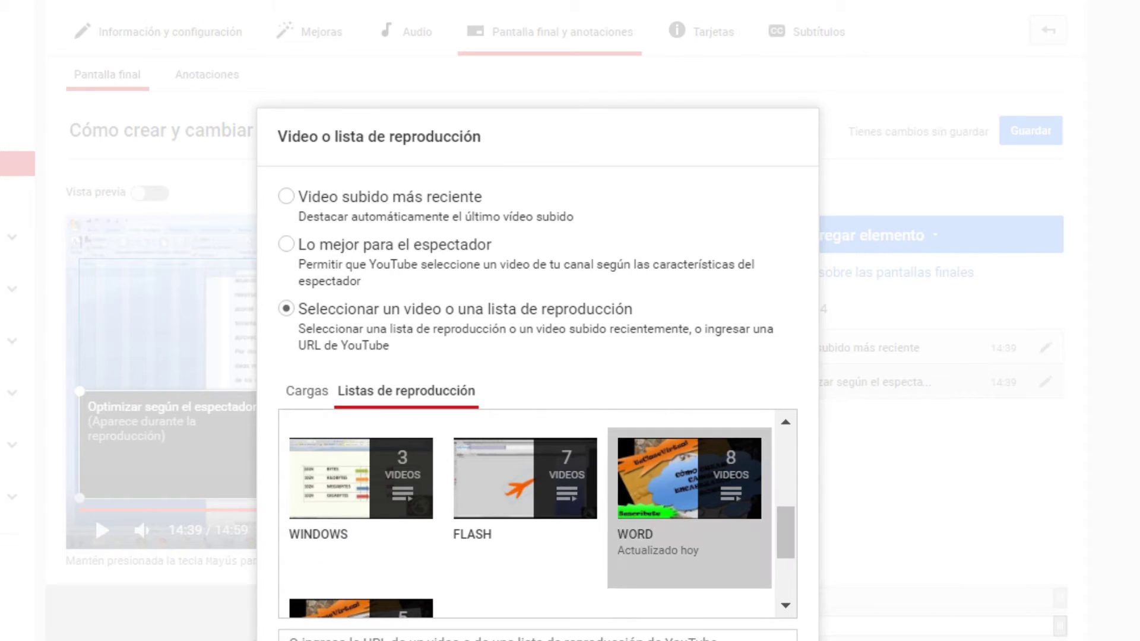
click(689, 504)
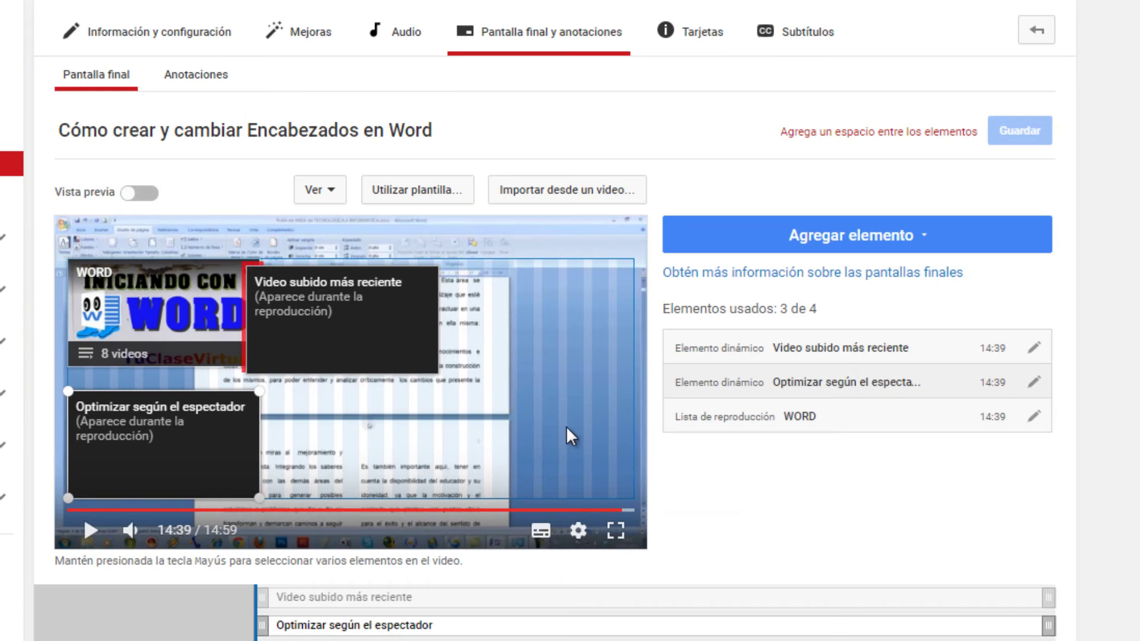
click(119, 317)
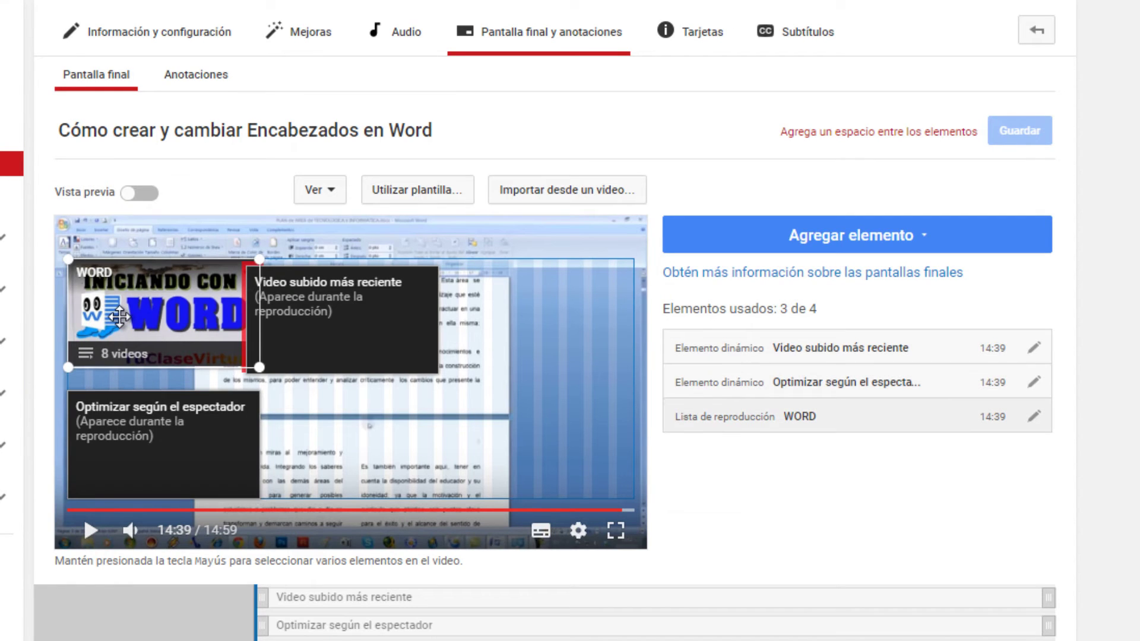
drag(119, 317, 665, 304)
- Add a subscription element in the frame's lower-right corner and move the most recent upload element to the upper-left corner
click(826, 236)
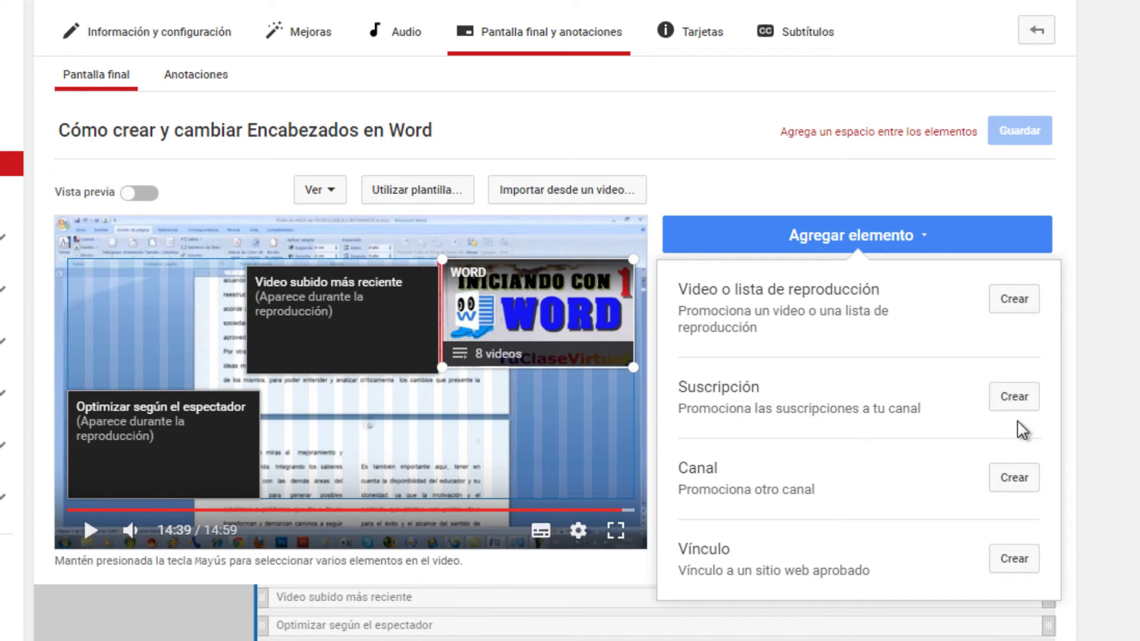
click(1016, 398)
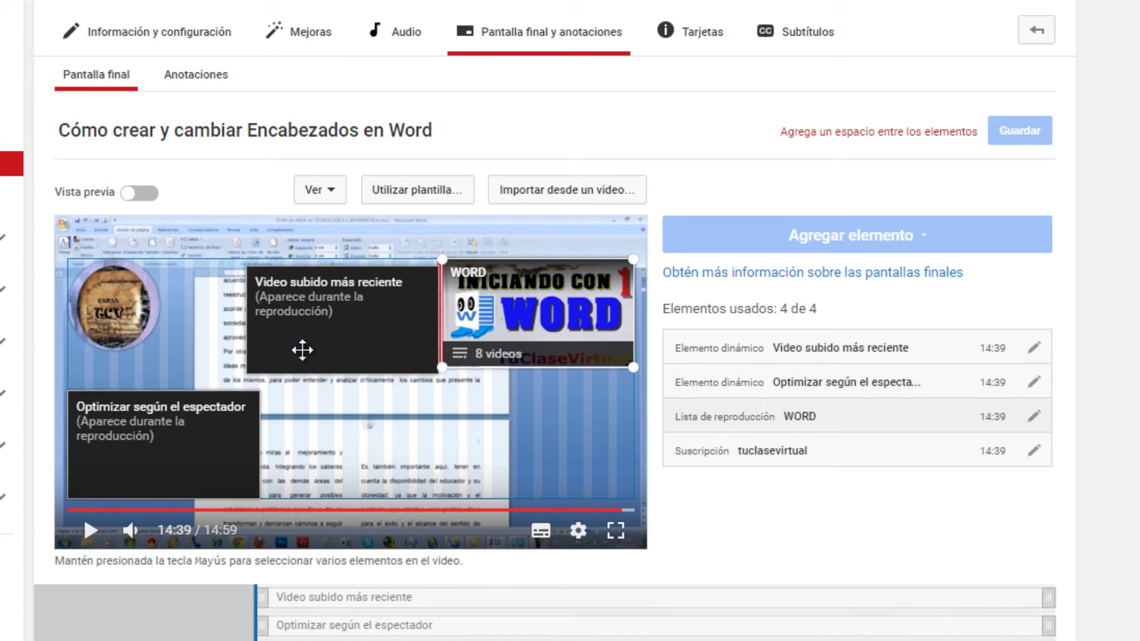
drag(108, 305, 638, 479)
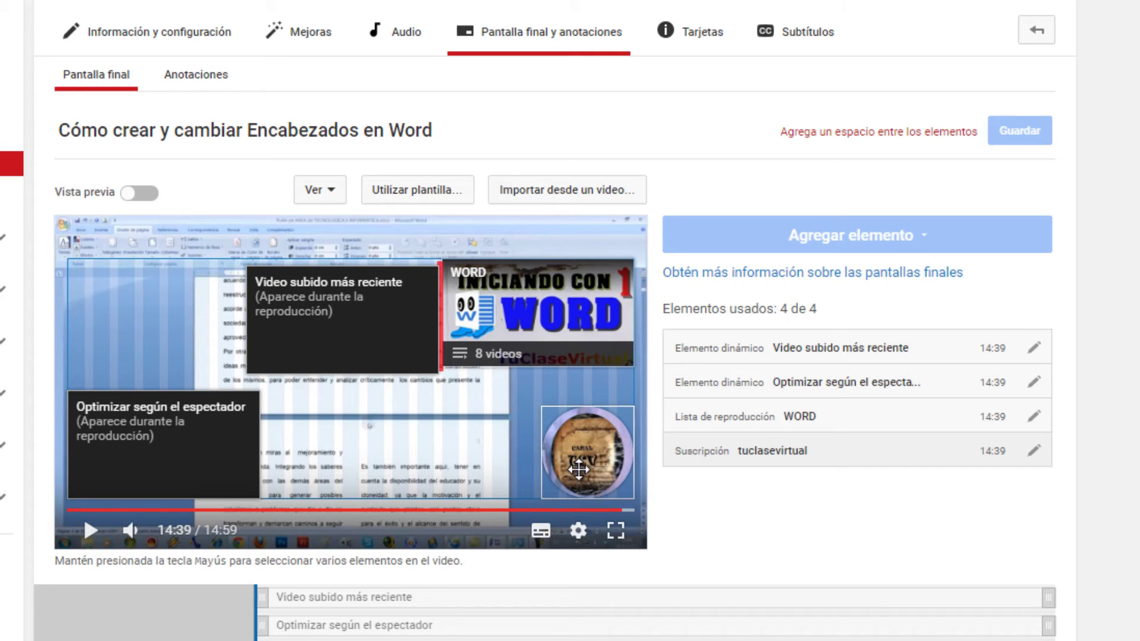
drag(393, 345, 72, 288)
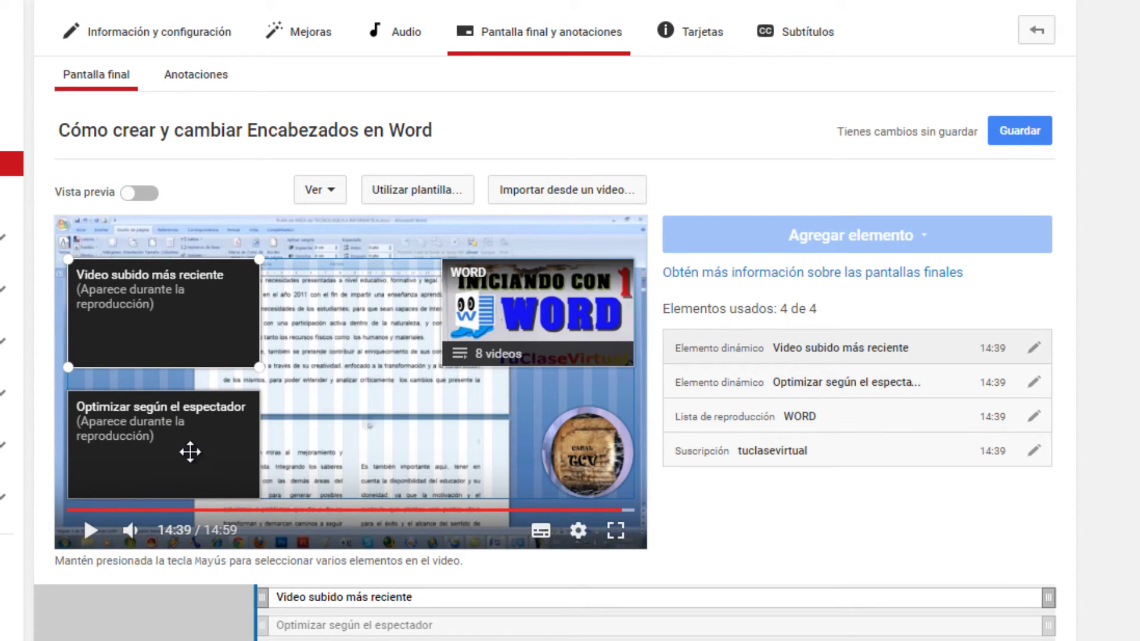
click(198, 456)
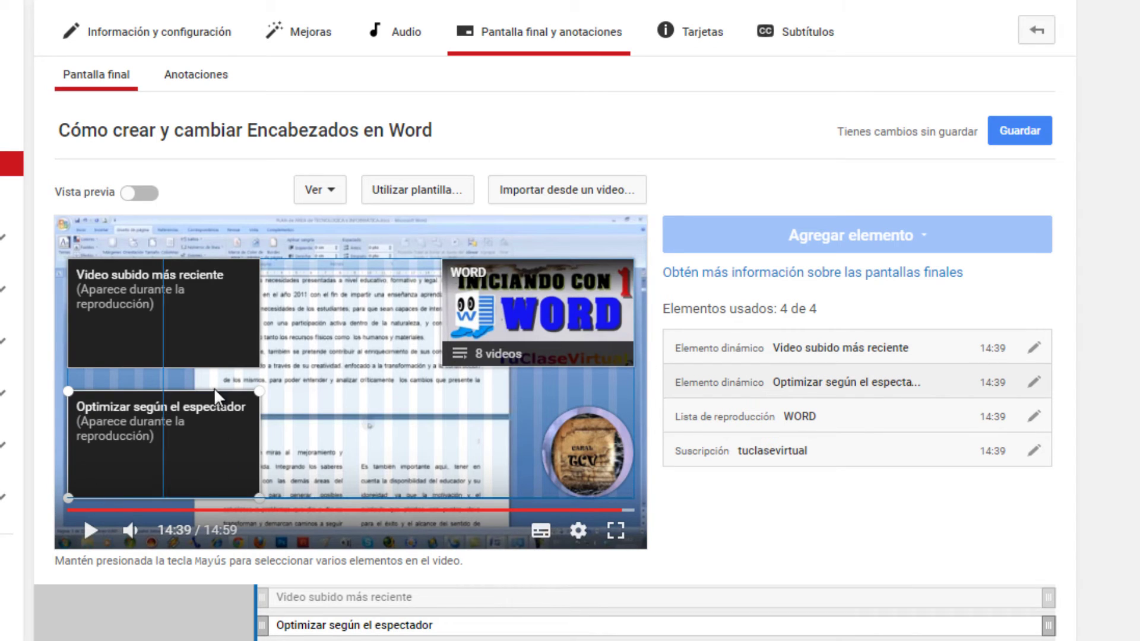
click(219, 323)
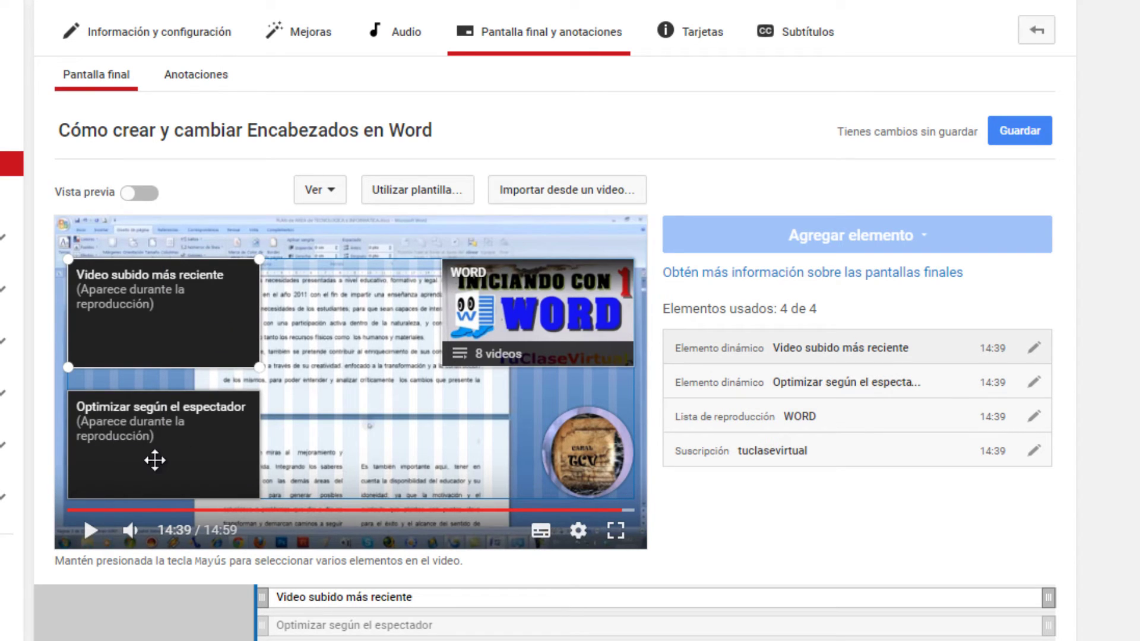
click(546, 327)
click(256, 436)
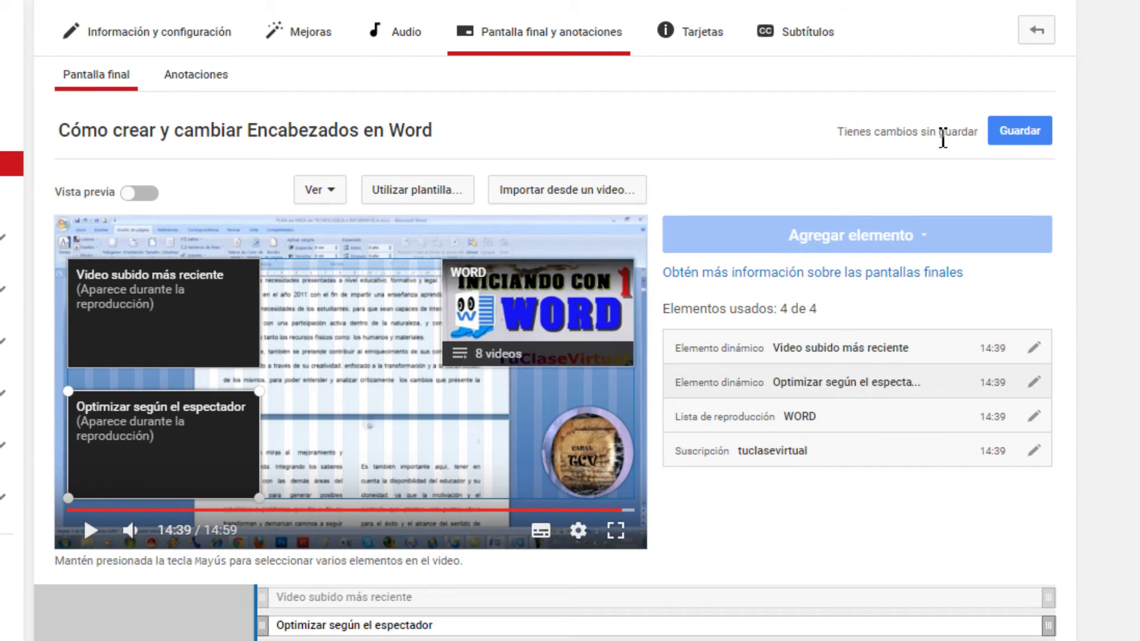
- Try moving the viewer-optimised and WORD playlist elements against the most recent upload element, and return both to their corners
mouse_move(206, 442)
mouse_down()
mouse_move(203, 402)
mouse_move(206, 433)
mouse_up()
drag(590, 325, 388, 331)
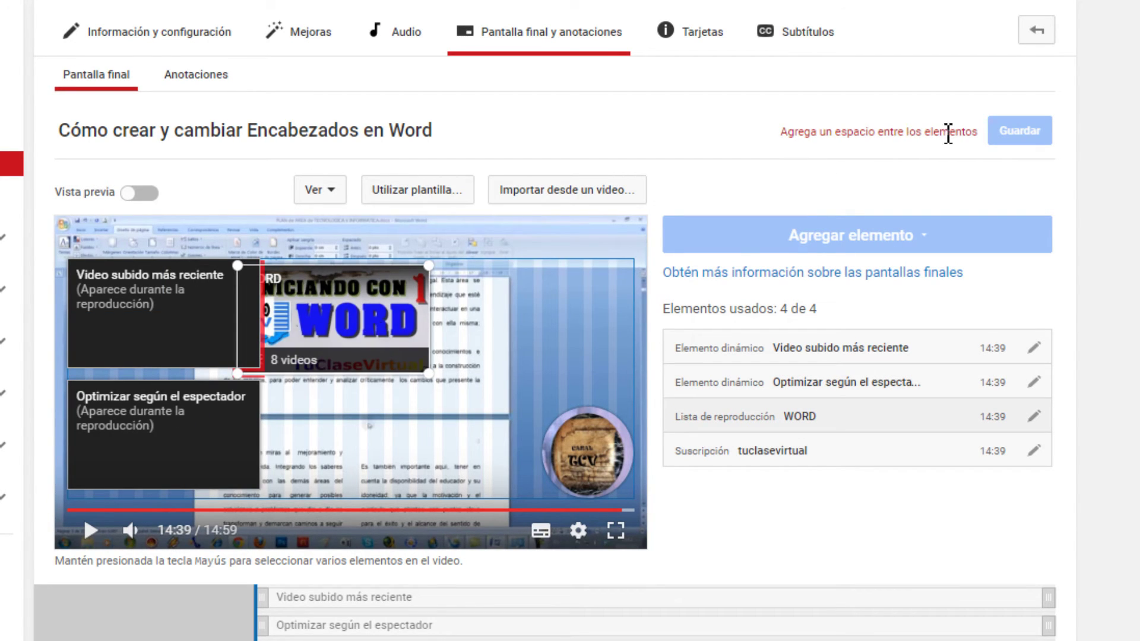
drag(368, 310, 595, 301)
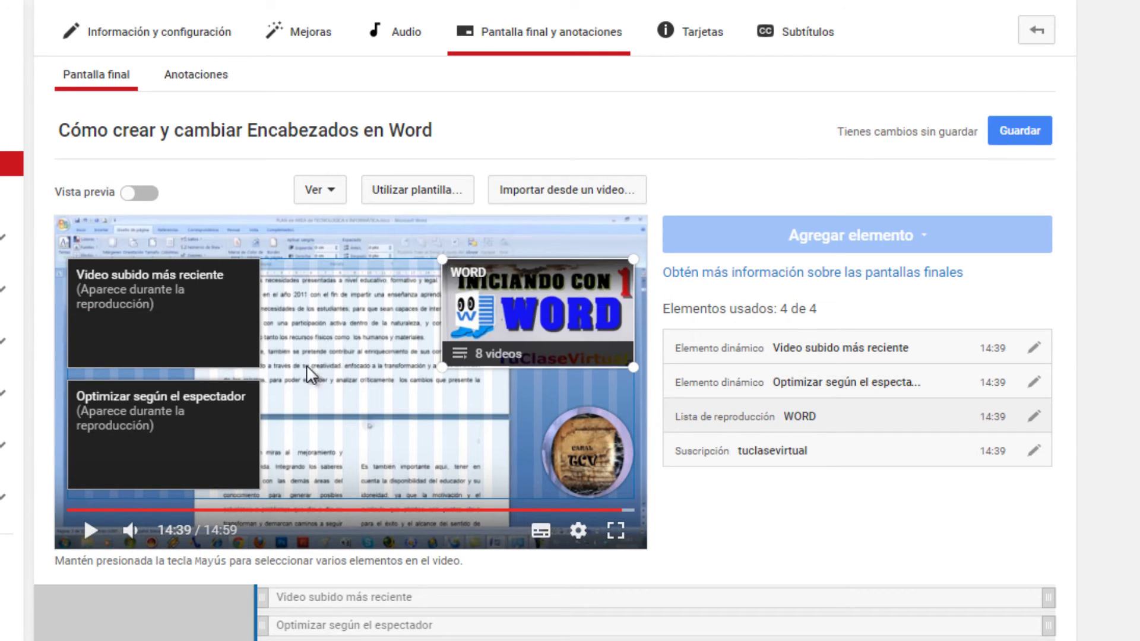
drag(208, 414, 231, 465)
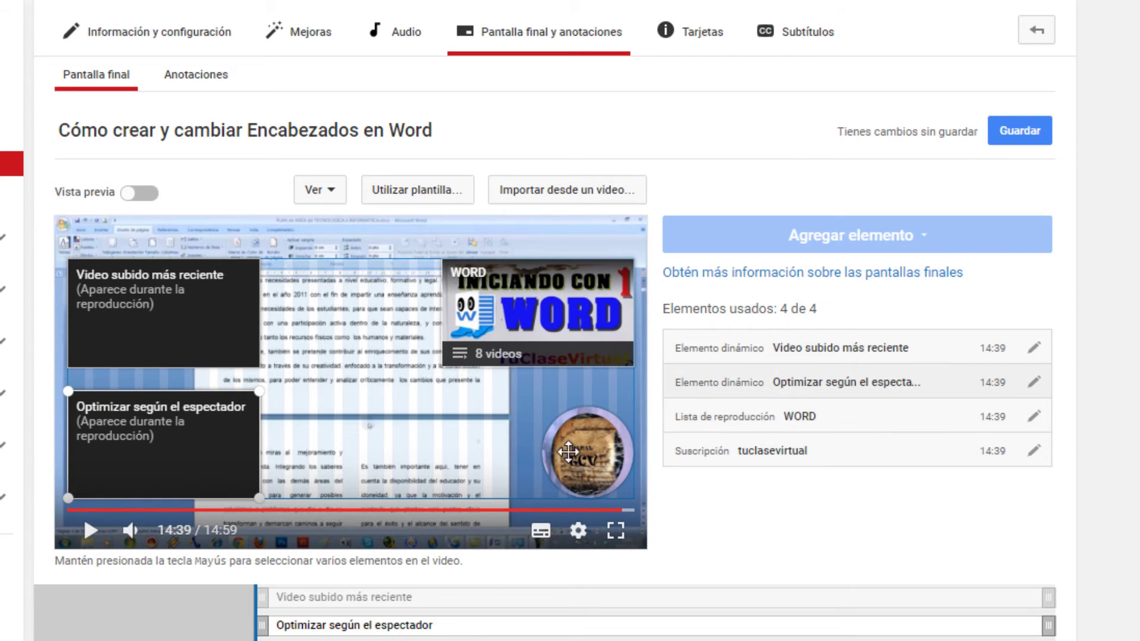
click(220, 316)
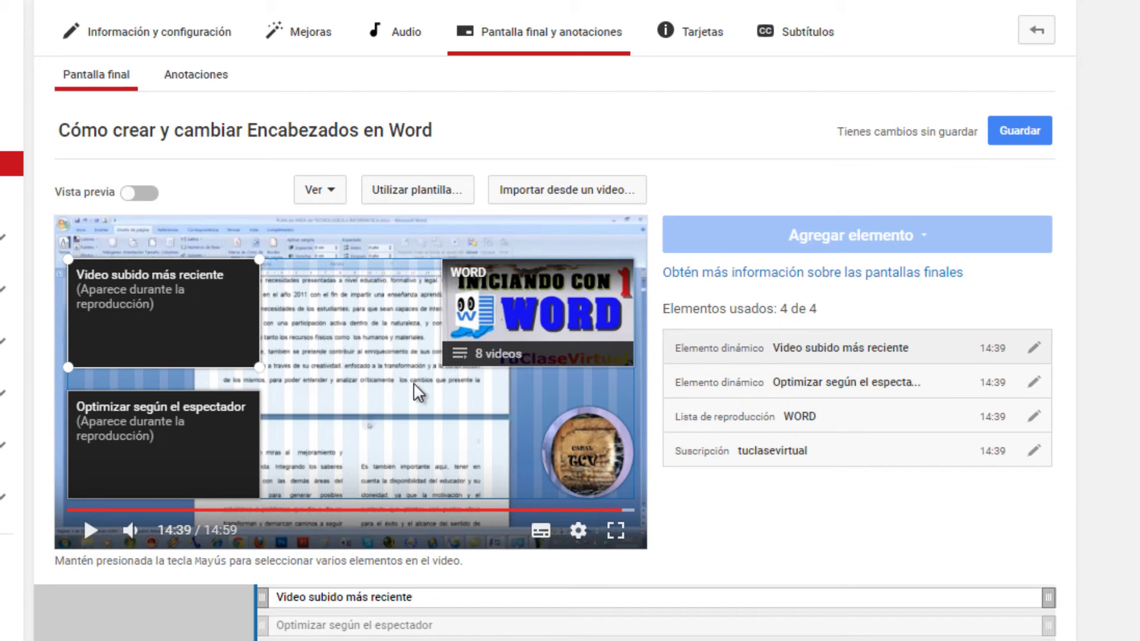
click(542, 323)
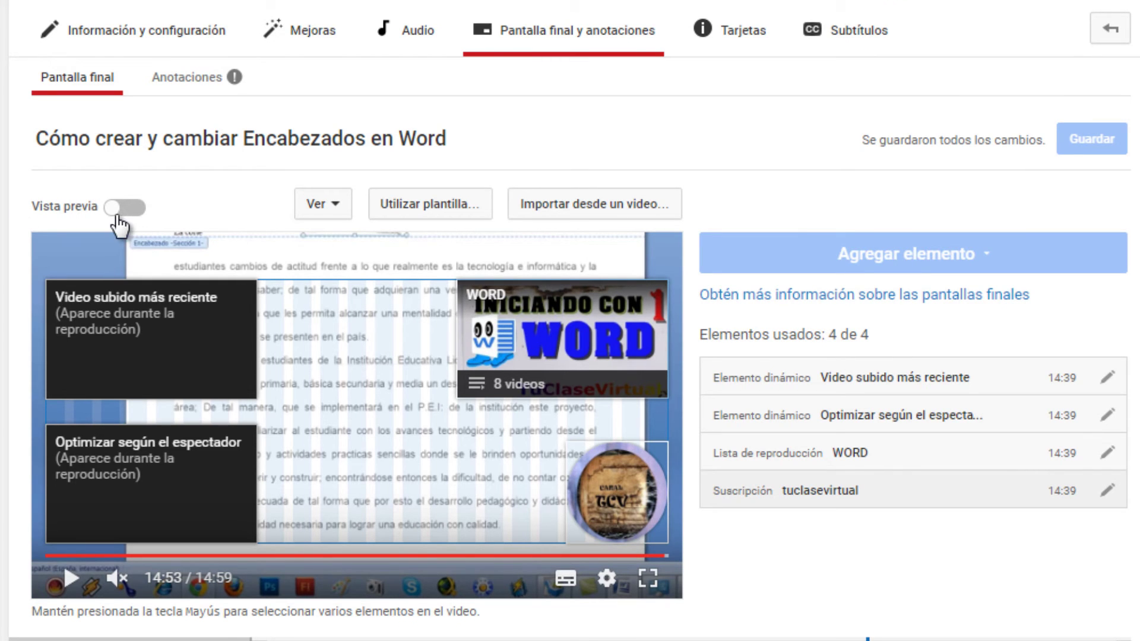
- Preview the end screen on the video, leave the preview and save the end screen
click(119, 214)
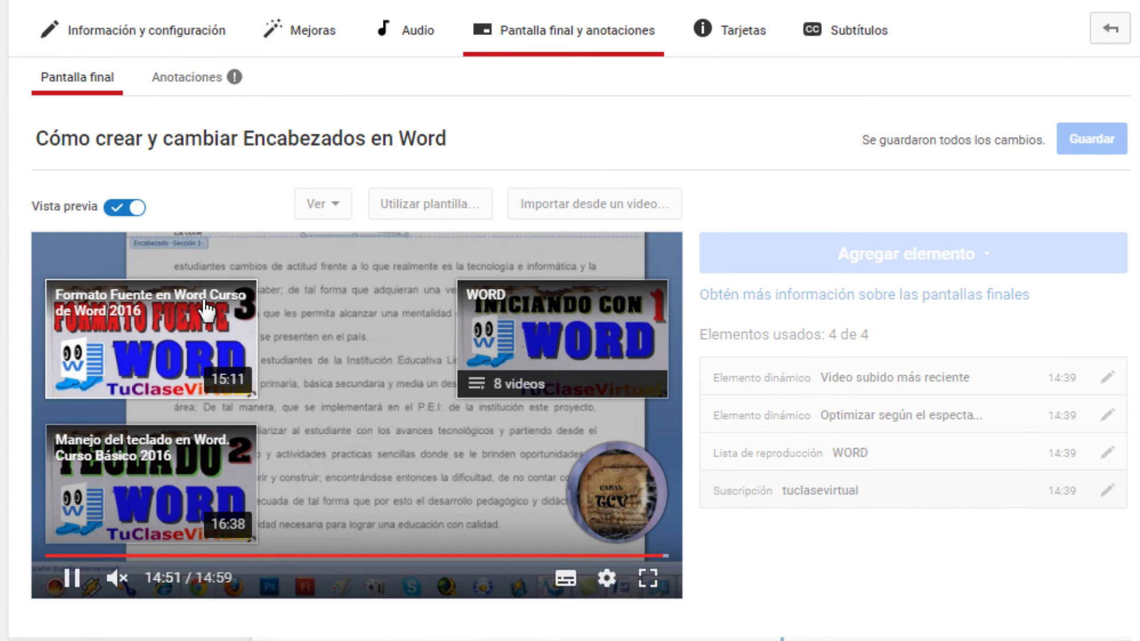
click(126, 207)
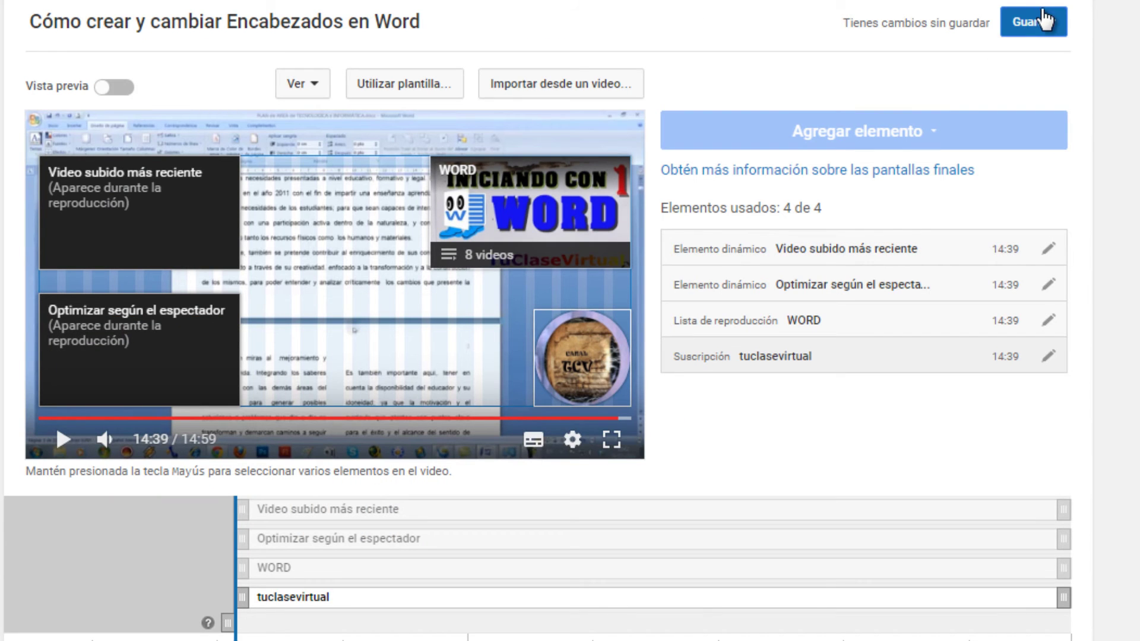
click(1043, 25)
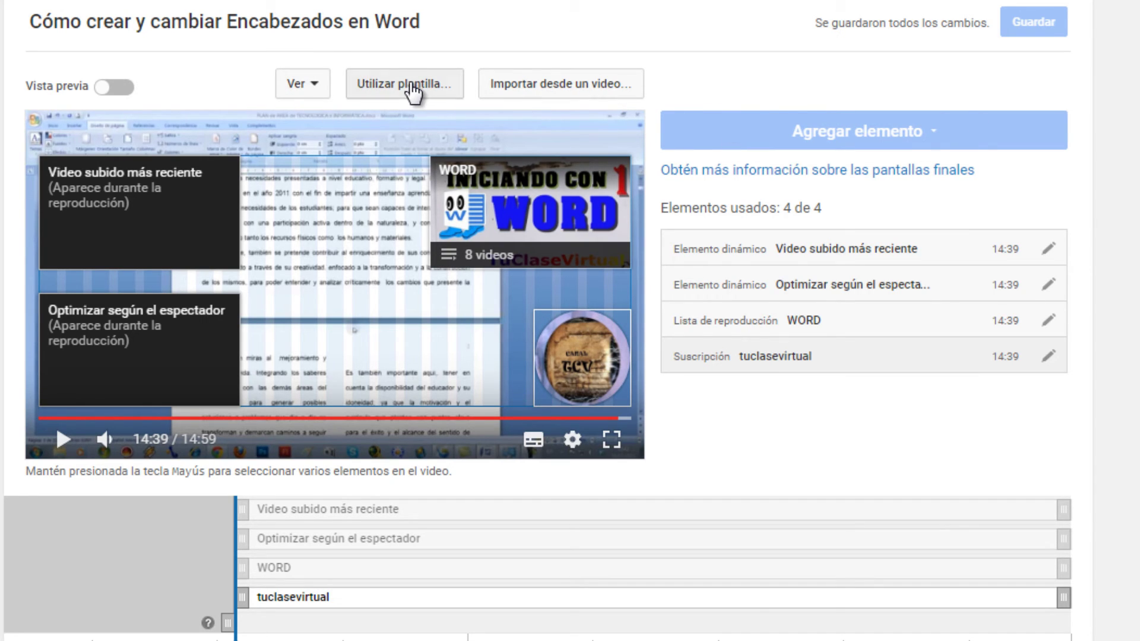
- Browse the YouTube end screen templates from one video with subscription to four videos, and close them without choosing one
click(414, 89)
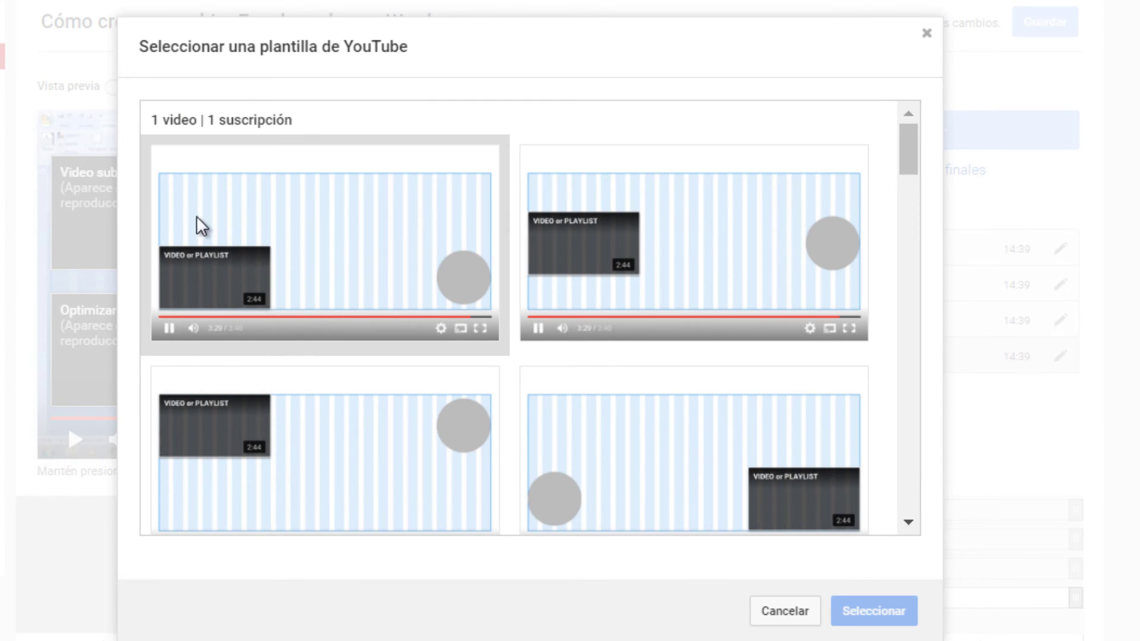
drag(908, 170, 996, 525)
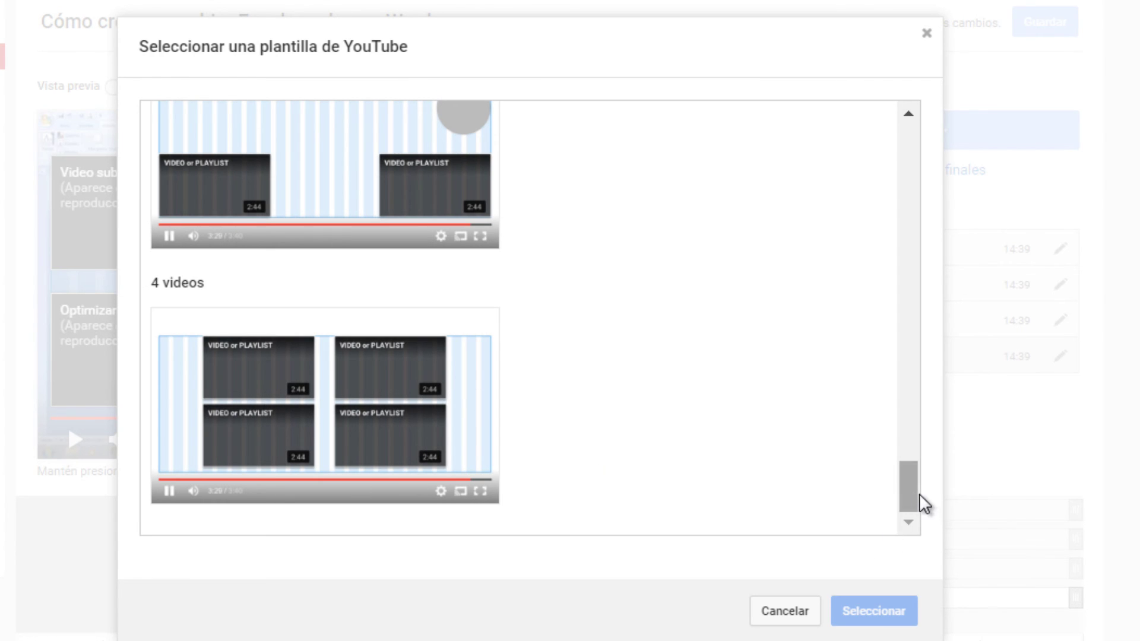
drag(913, 495, 952, 84)
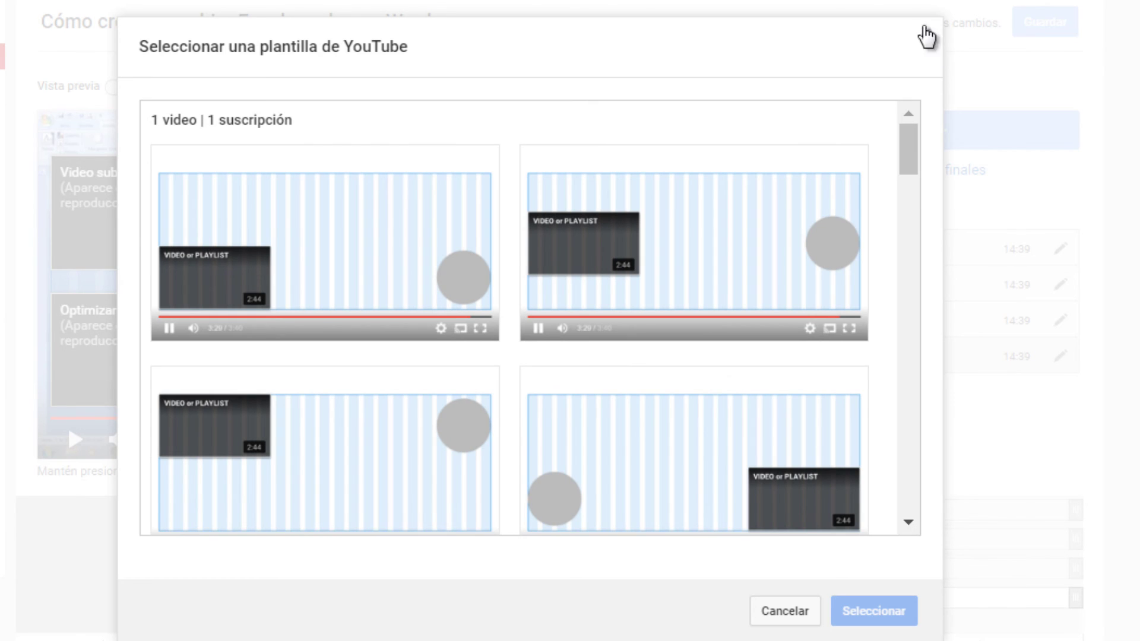
click(928, 34)
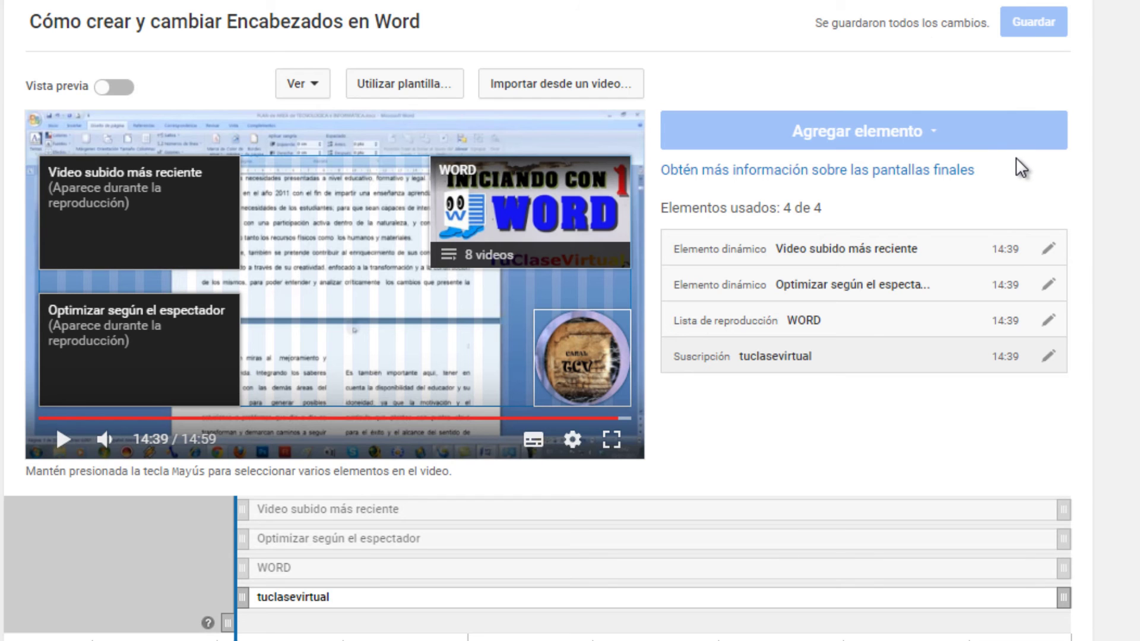